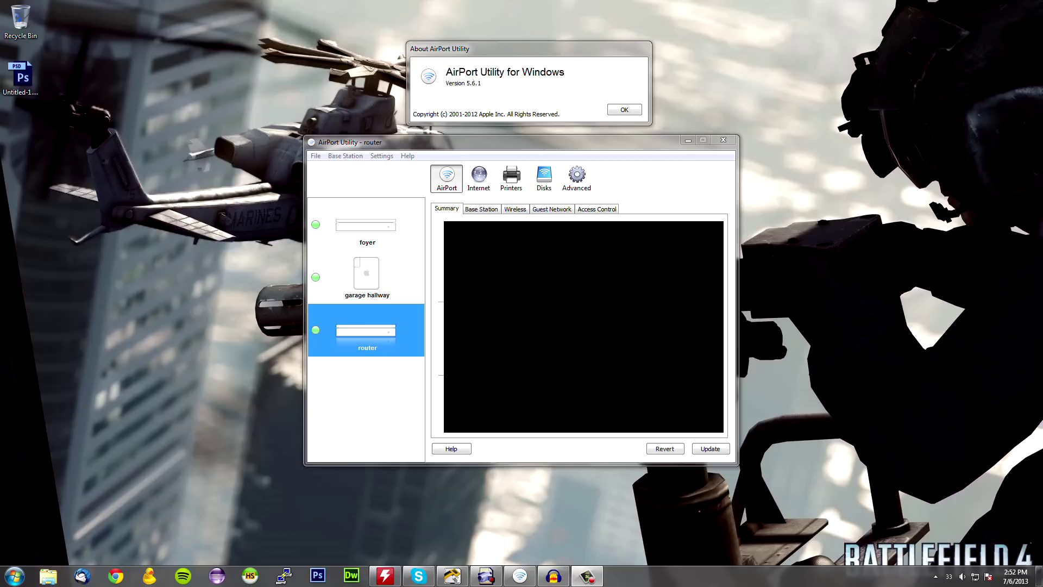
Arrange the router settings and version information windows on screen
left_click(485, 213)
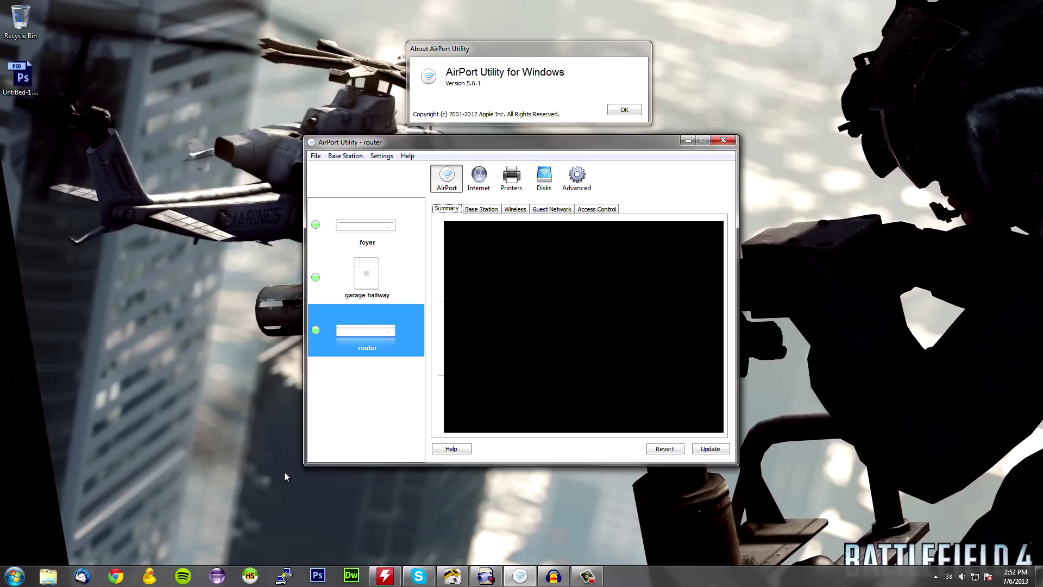
left_click_drag(292, 484, 770, 24)
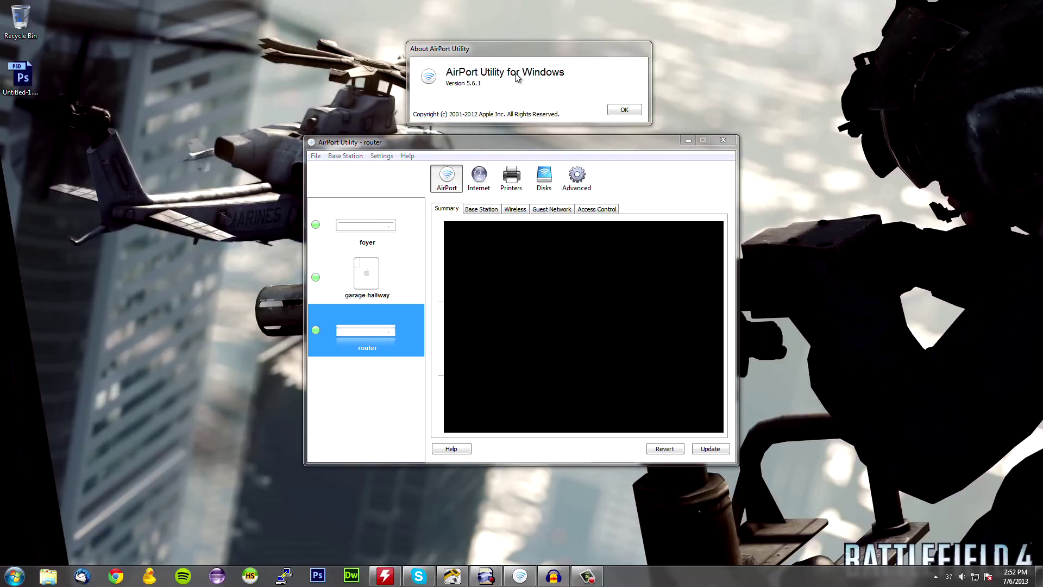
left_click(472, 85)
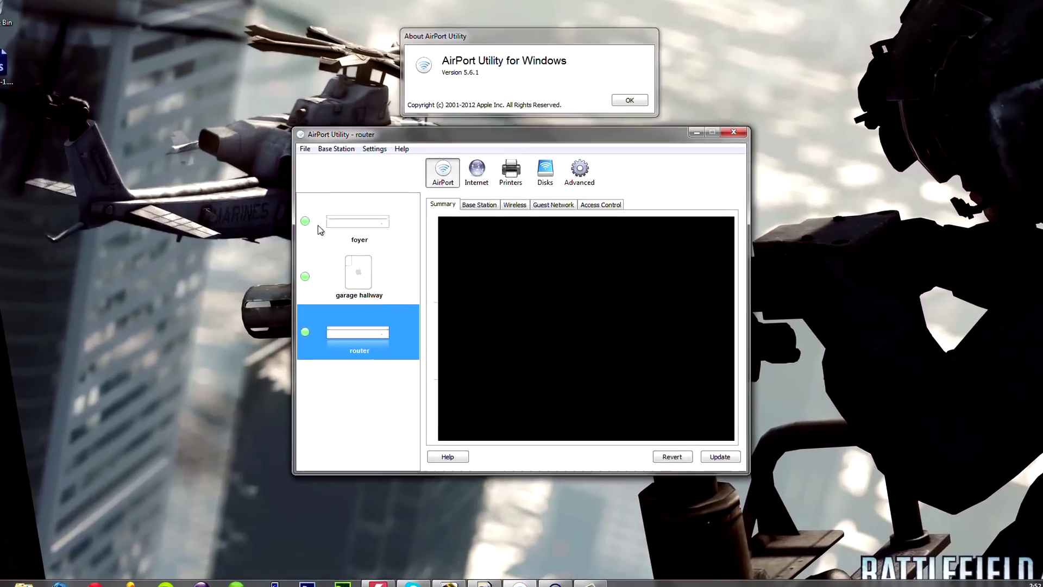
Open the router's Manual Setup with its password and show Internet > DHCP, selecting the Xbox 360 reservation
left_click(361, 274)
right_click(370, 342)
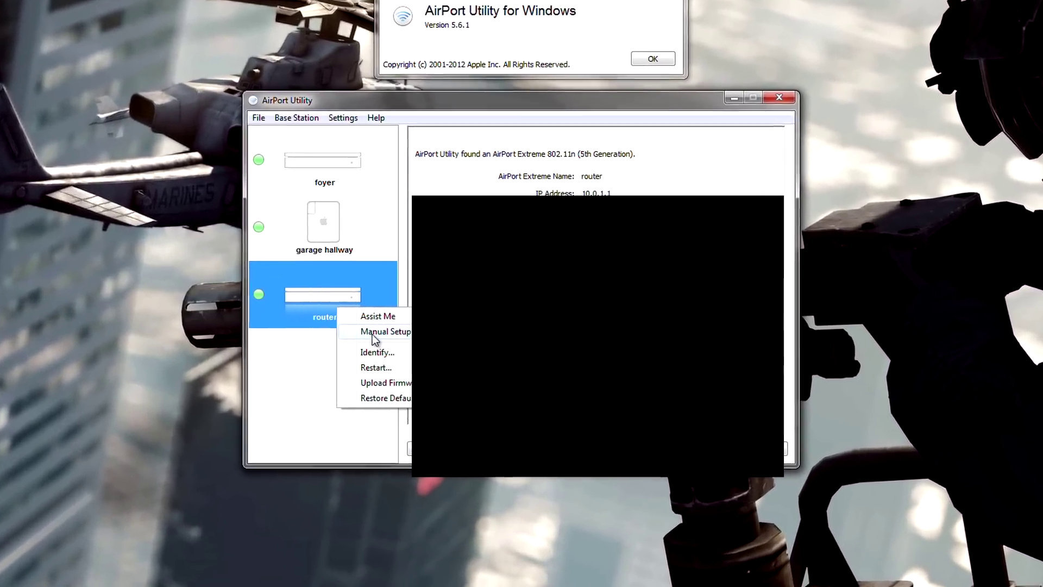
left_click(373, 333)
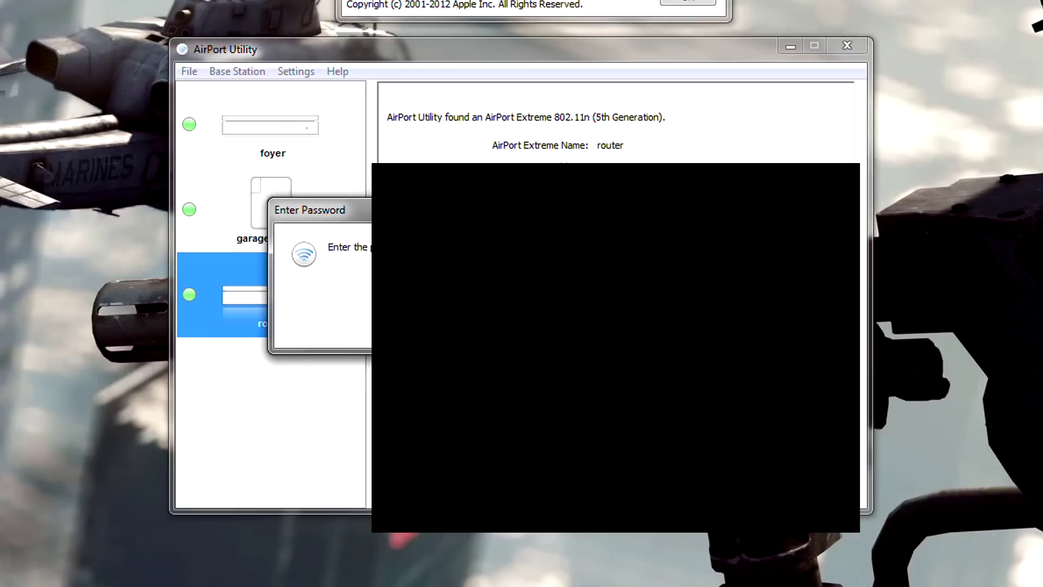
key("Return")
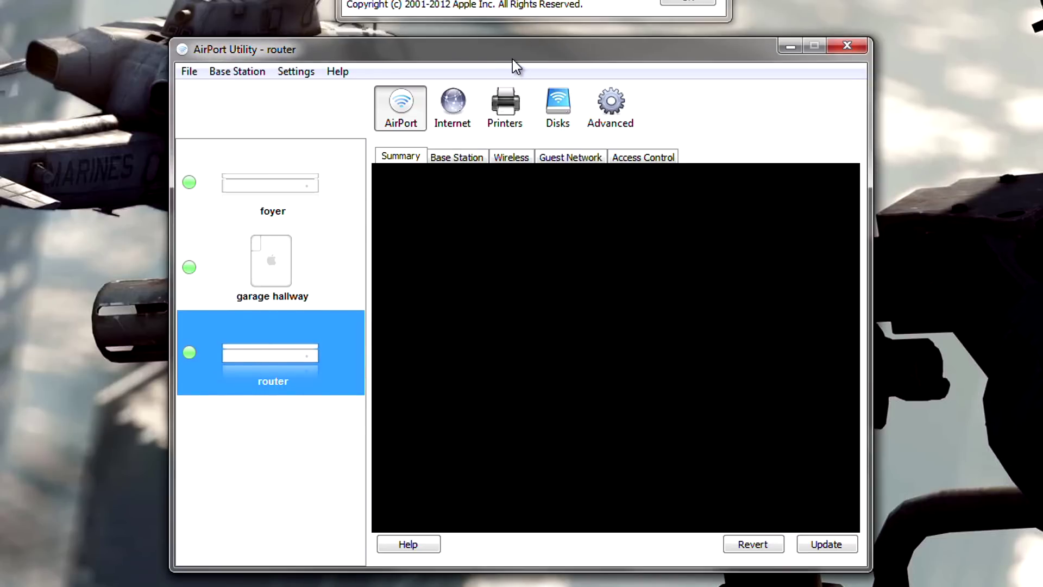
left_click(465, 122)
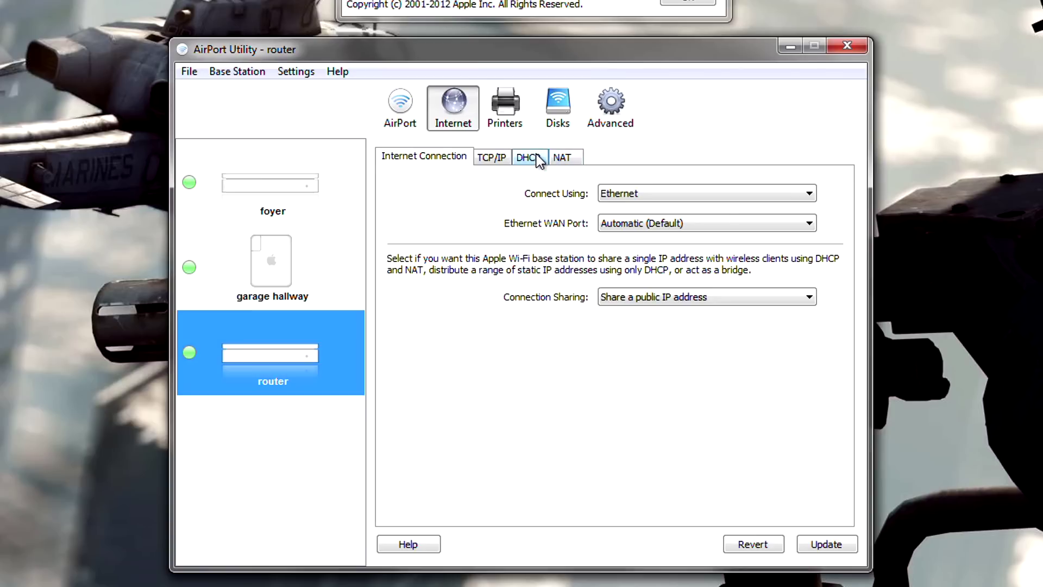
left_click(536, 155)
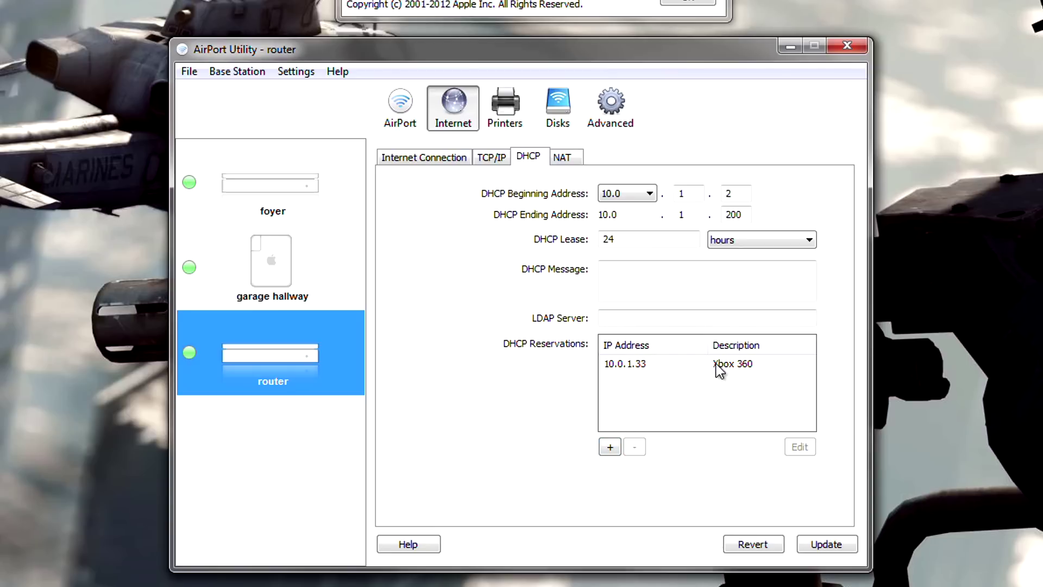
left_click(648, 367)
Cancel the empty assistant, edit the Xbox 360 reservation, and continue to its MAC/IPv4 page showing 10.0.1.33
left_click(609, 447)
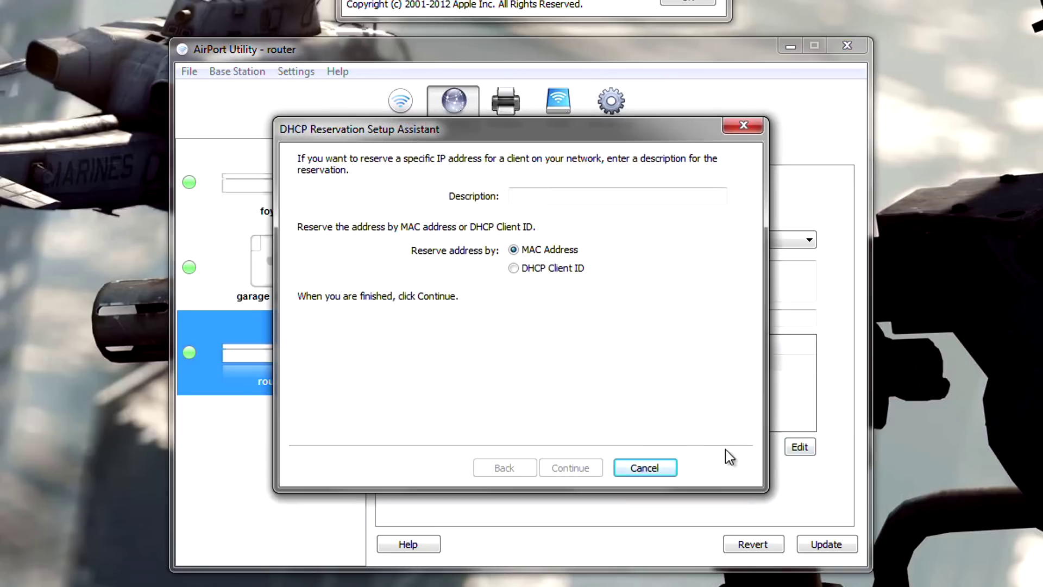
left_click(666, 469)
left_click(797, 448)
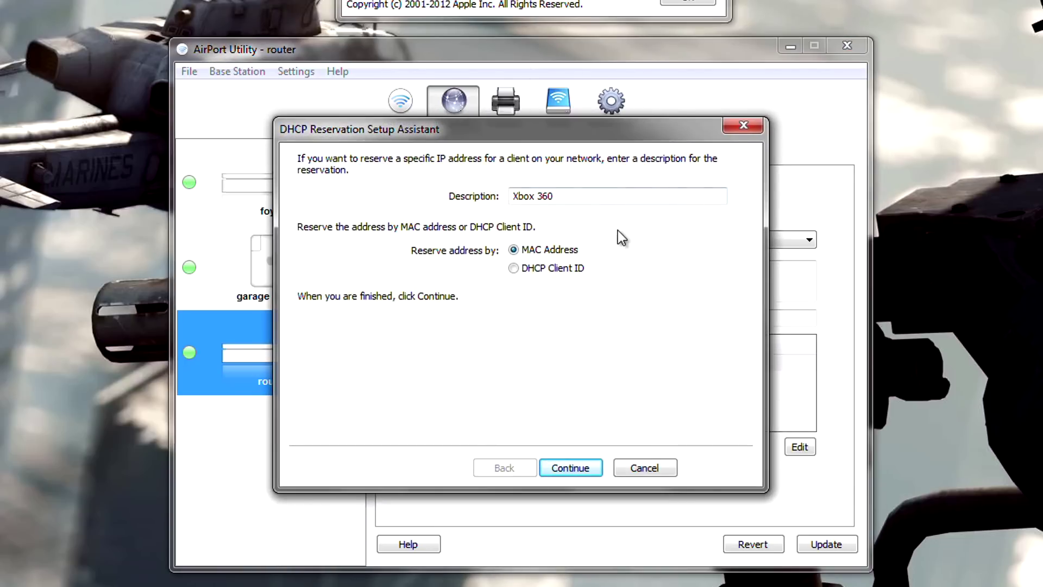
left_click_drag(596, 203, 513, 198)
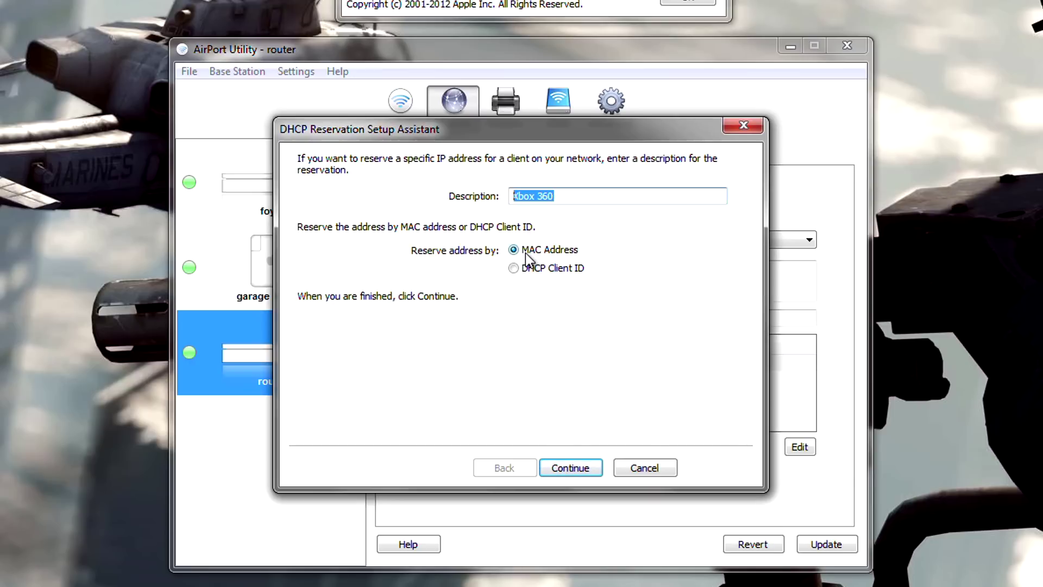
left_click(582, 461)
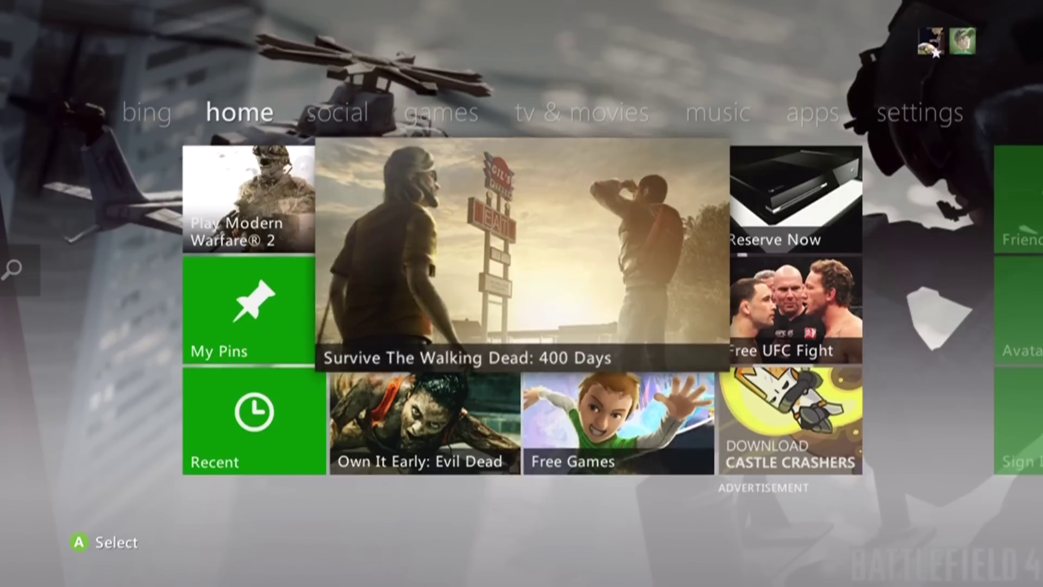
On the Xbox 360, go to Settings > System > Network Settings > Configure Network, showing IP 10.0.1.33 and gateway 10.0.1.1
key("Left")
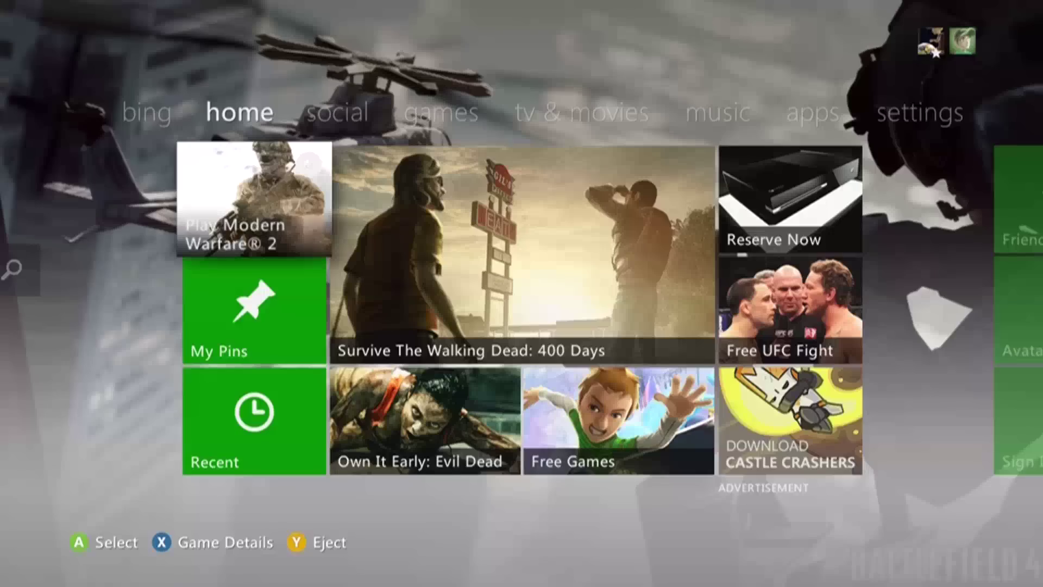
key("Right")
key("Right")
key("Right")
key("Right")
key("Right")
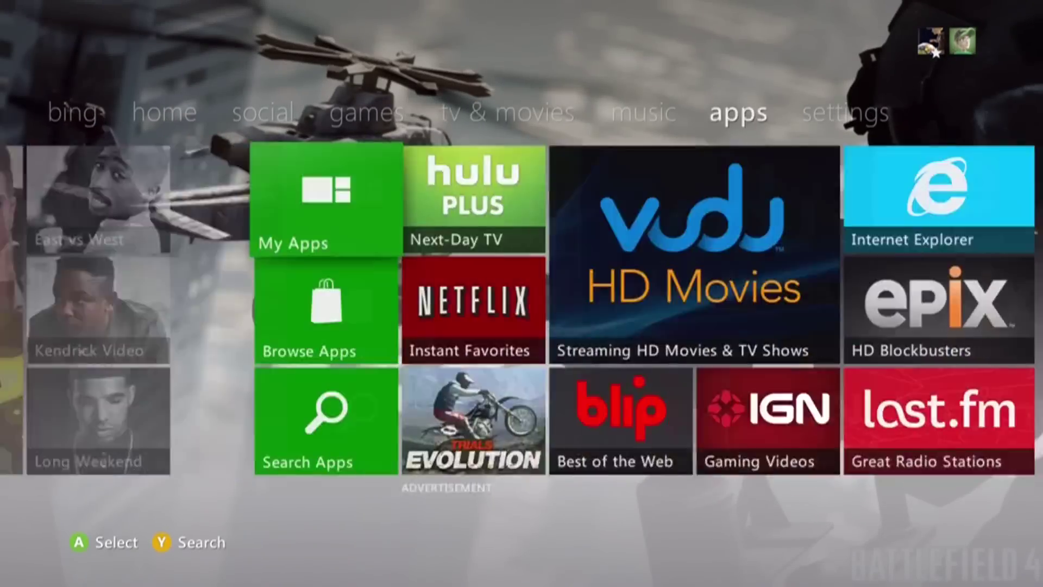
key("Right")
key("Return")
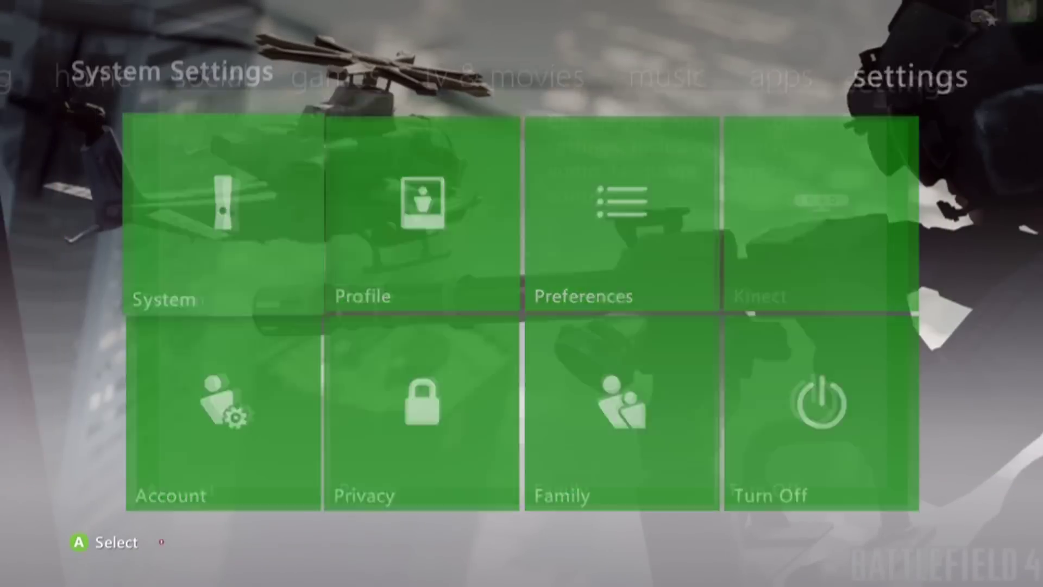
key("Down")
key("Down")
key("Down")
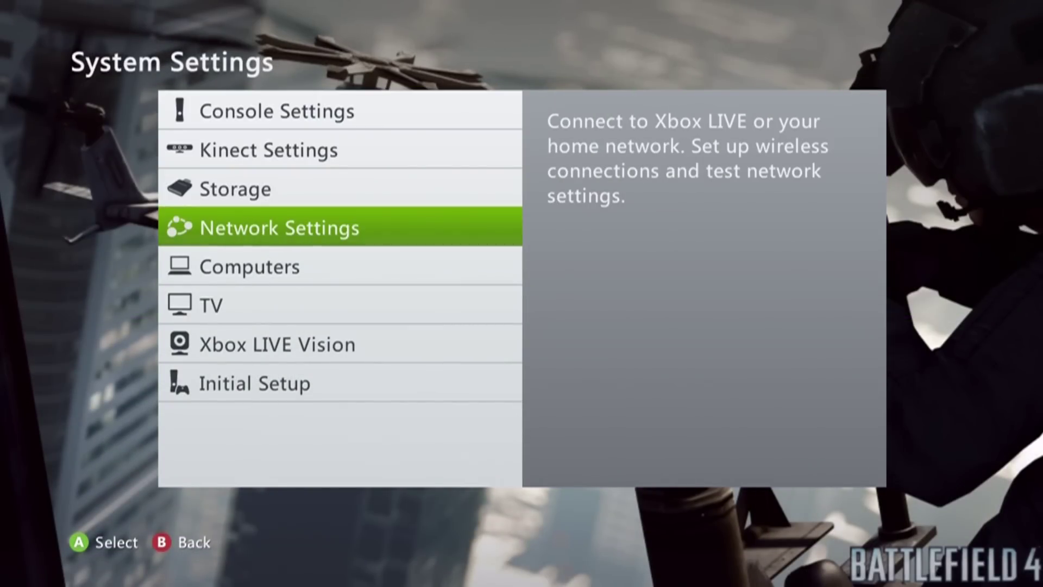
key("Return")
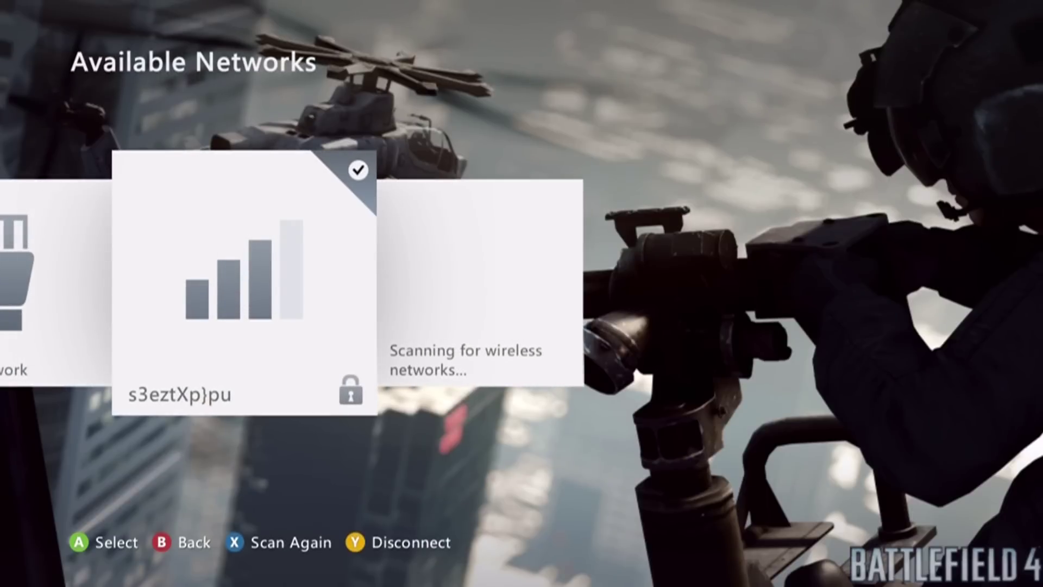
key("Return")
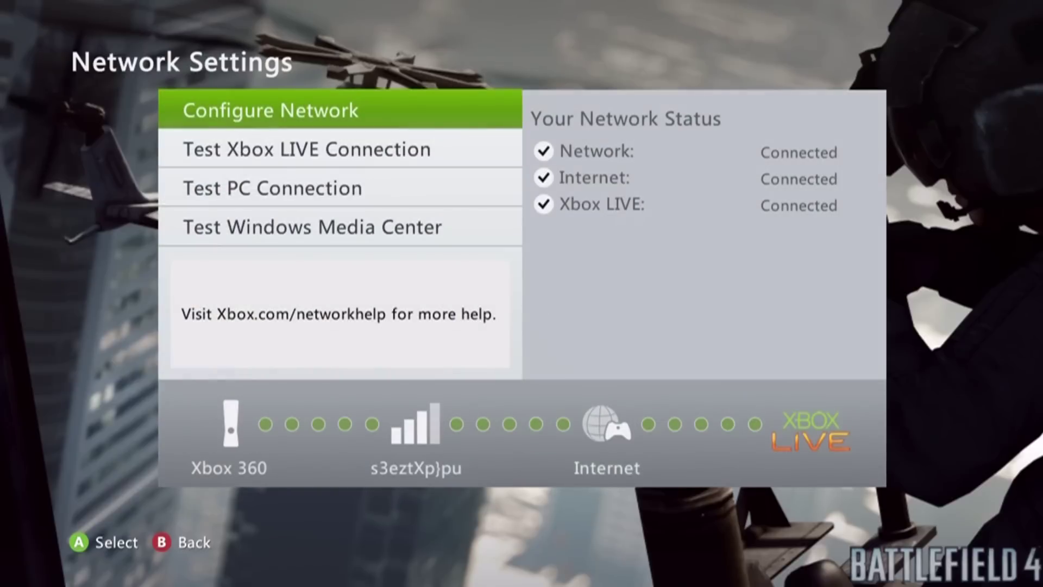
key("Return")
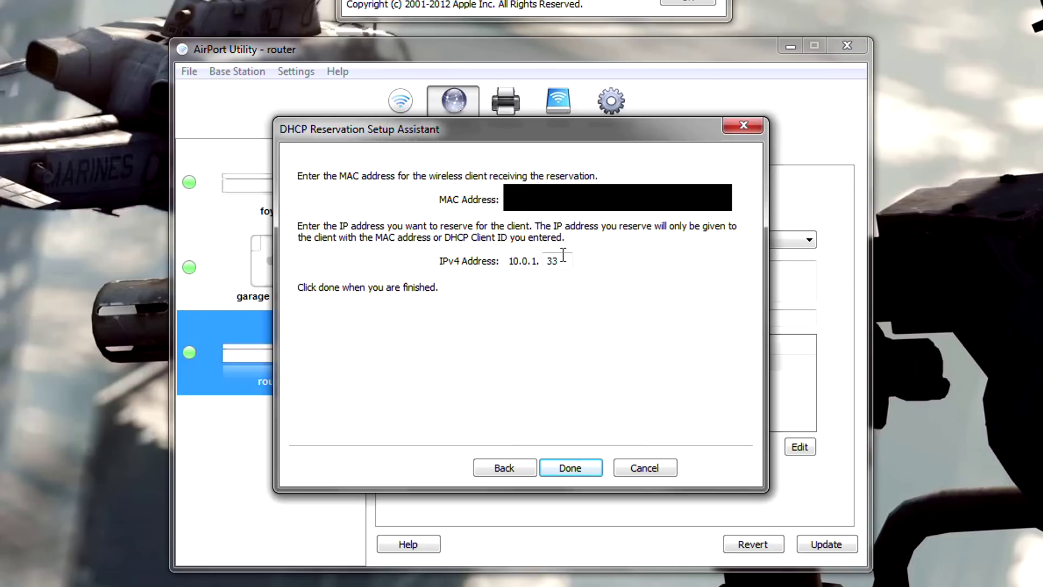
In Configure Network, go to Additional Settings > Advanced Settings to view the console's MAC address
left_click_drag(559, 260, 542, 262)
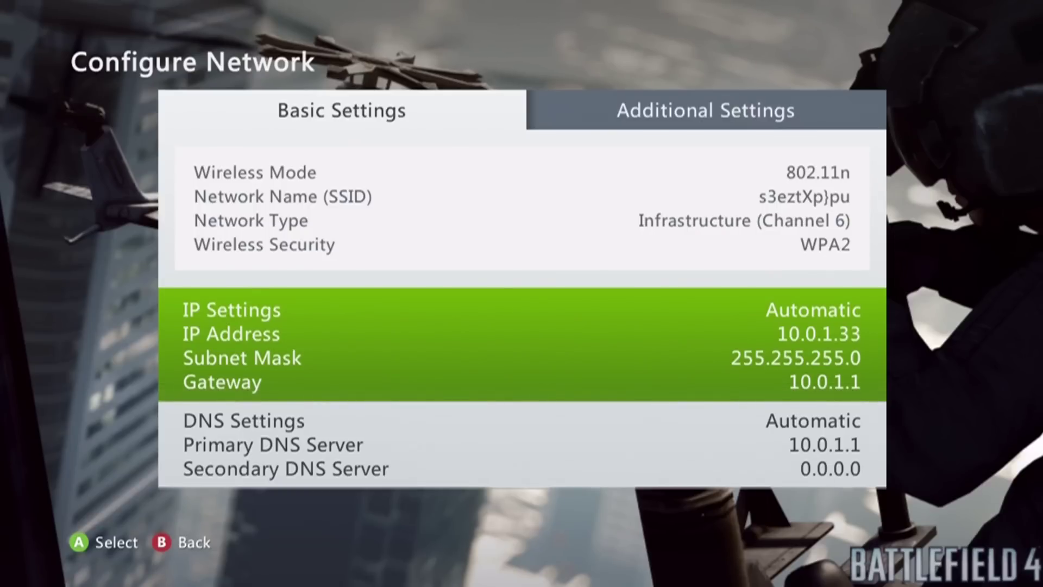
key("Right")
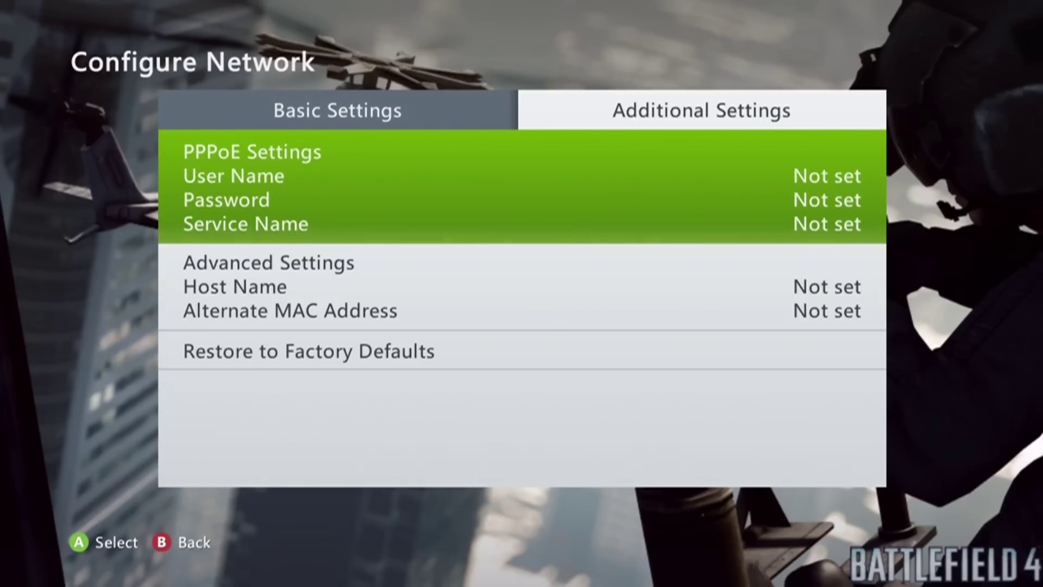
key("Down")
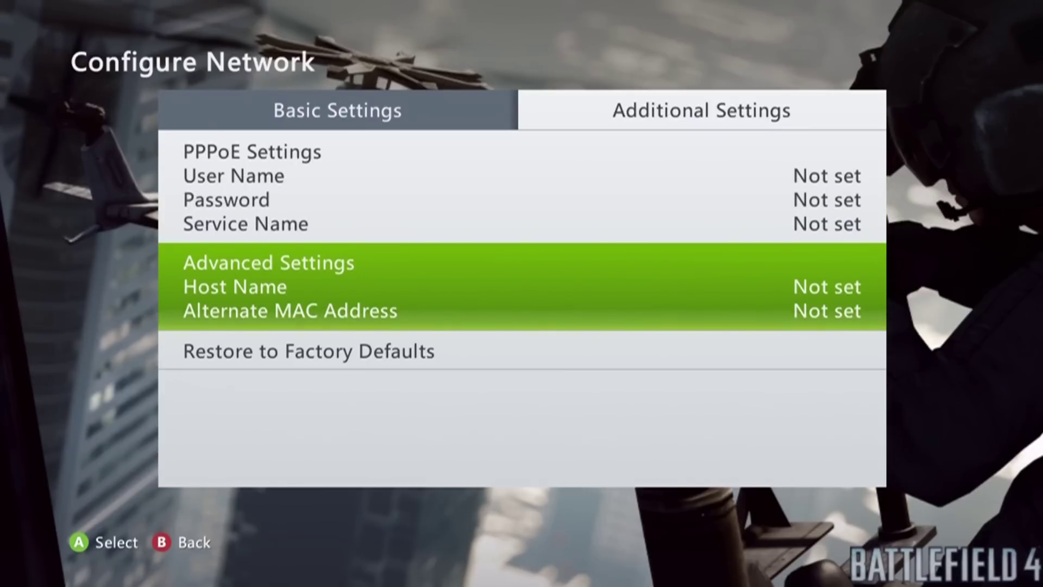
key("Return")
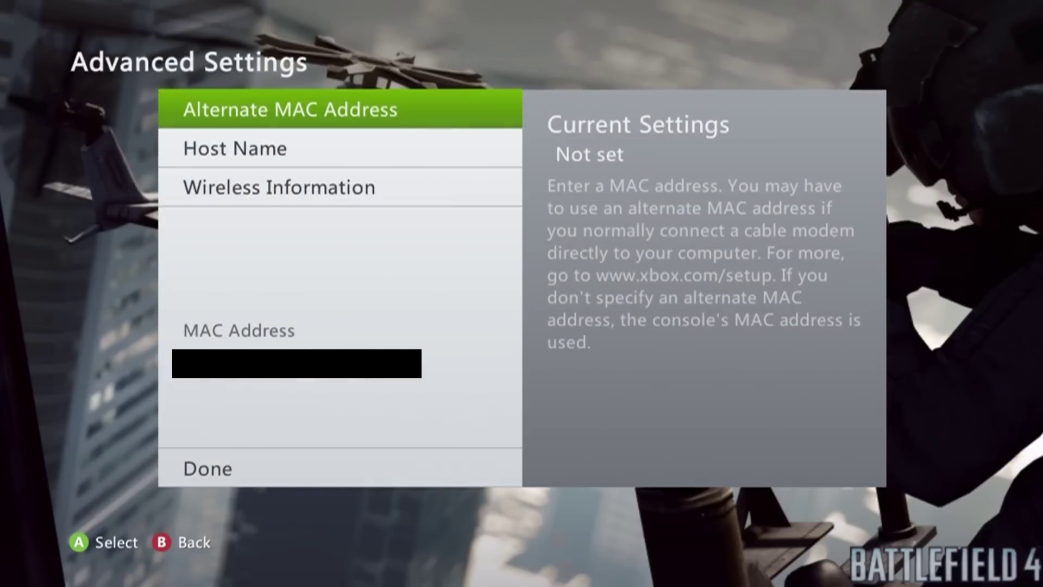
key("Down")
key("Down")
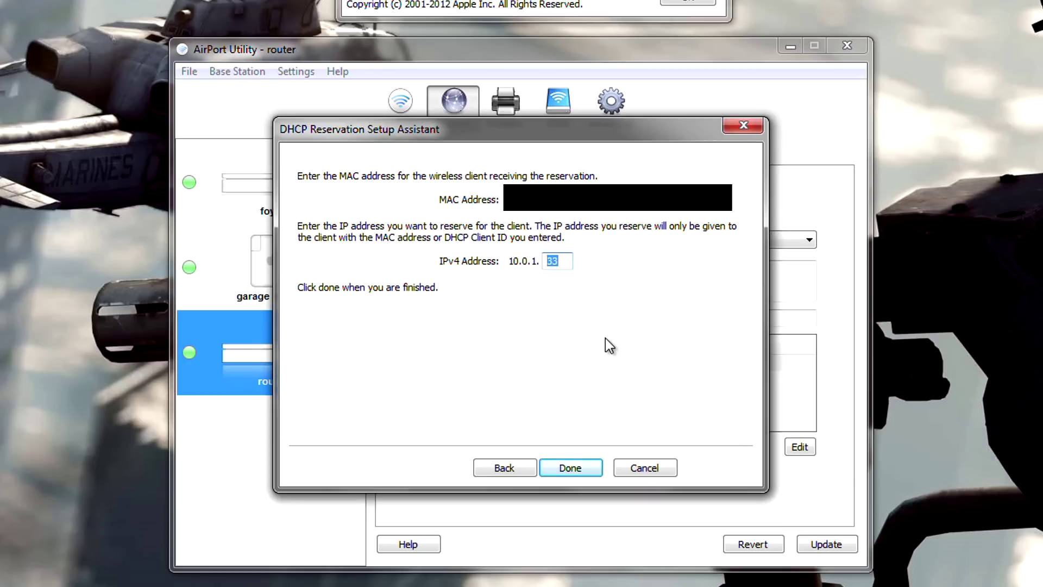
Save the Xbox 360 reservation at 10.0.1.33, then edit the Xbox 360 entry under Advanced > Port Mapping
left_click(584, 464)
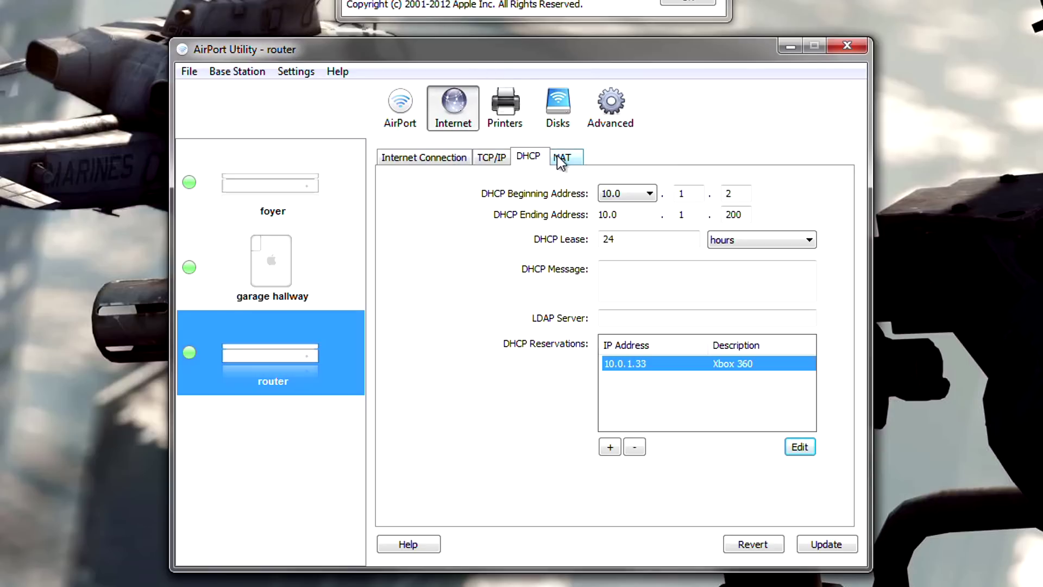
left_click(624, 110)
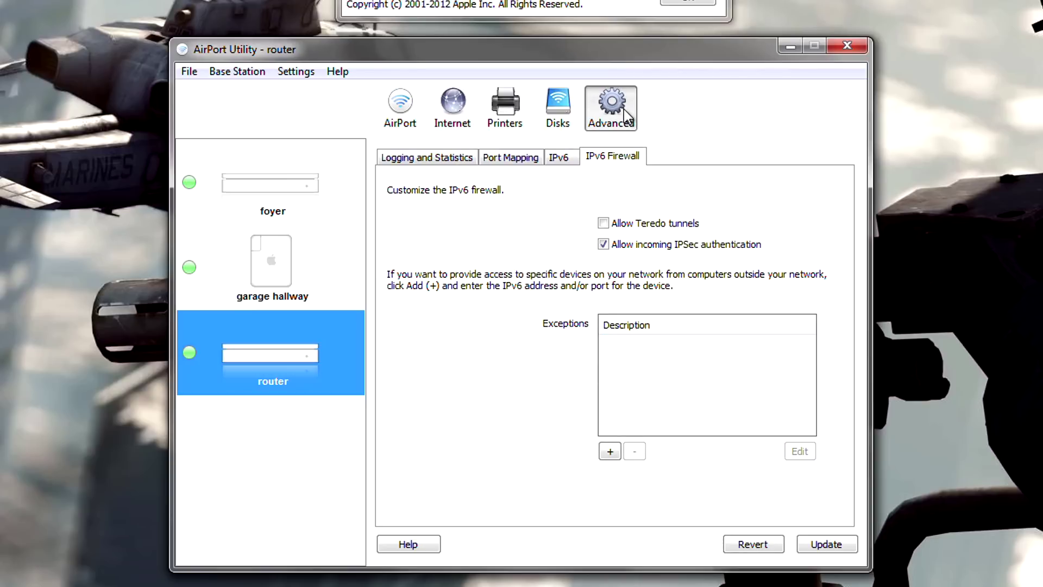
left_click(520, 159)
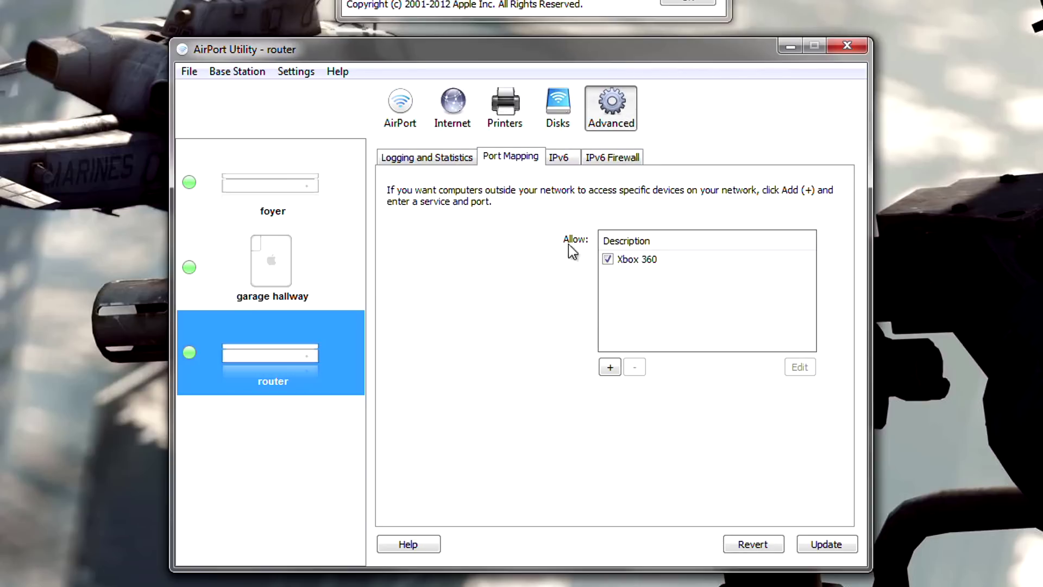
left_click(689, 260)
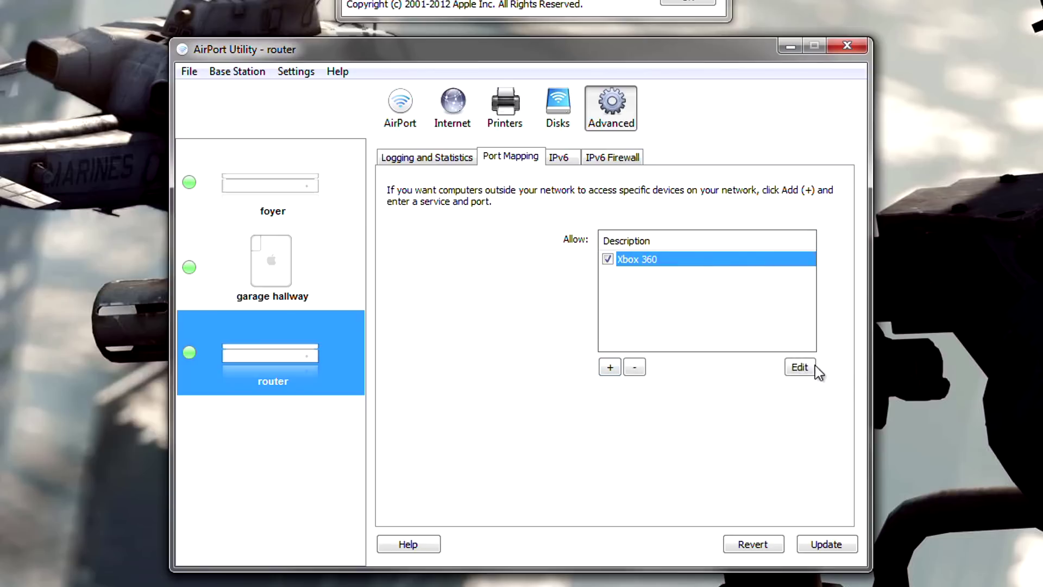
left_click(806, 367)
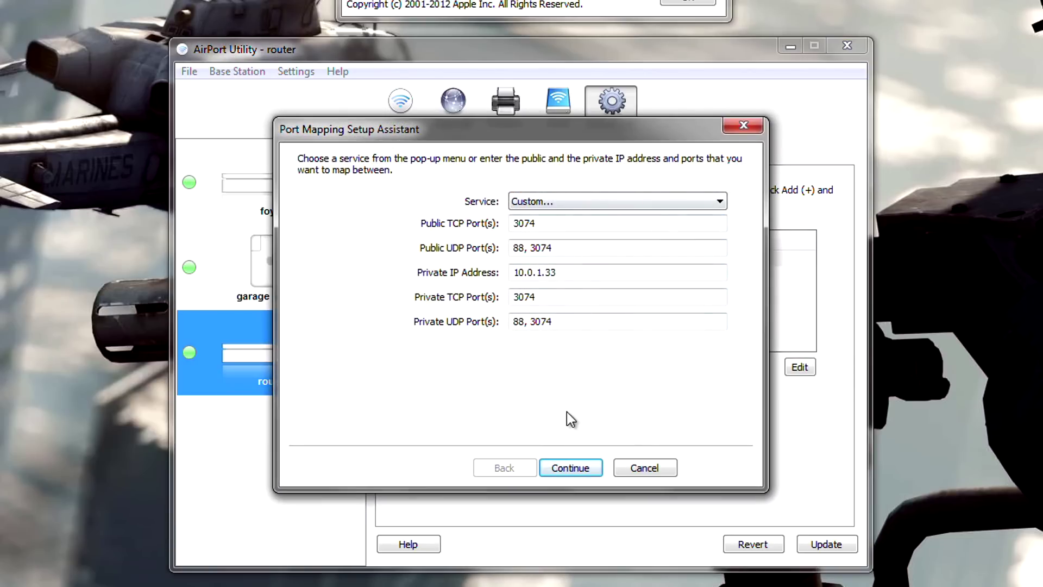
Verify public and private TCP 3074, UDP 88 and 3074, and private IP 10.0.1.33, then continue
key("Tab")
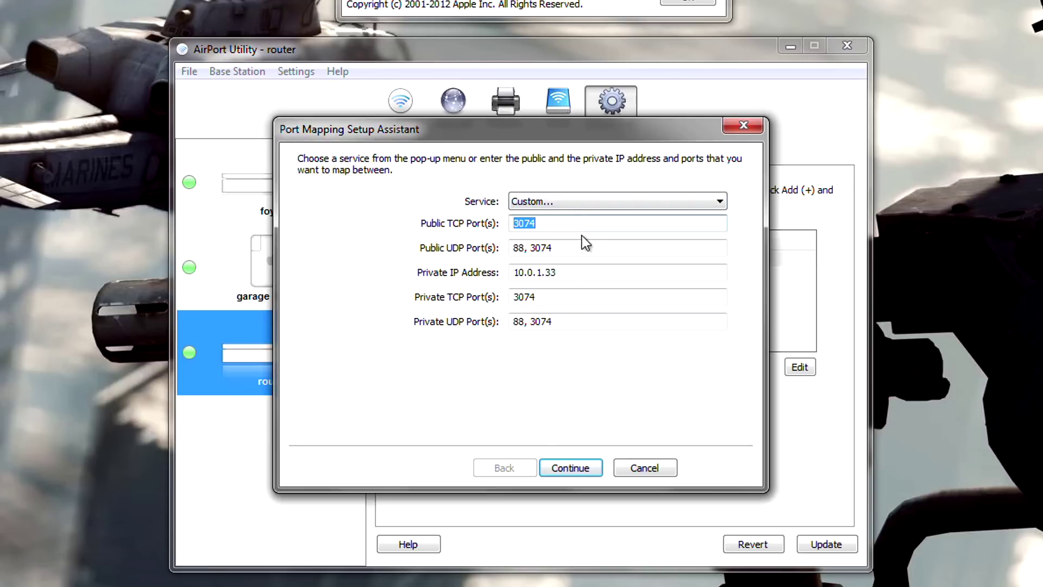
key("Tab")
key("Tab")
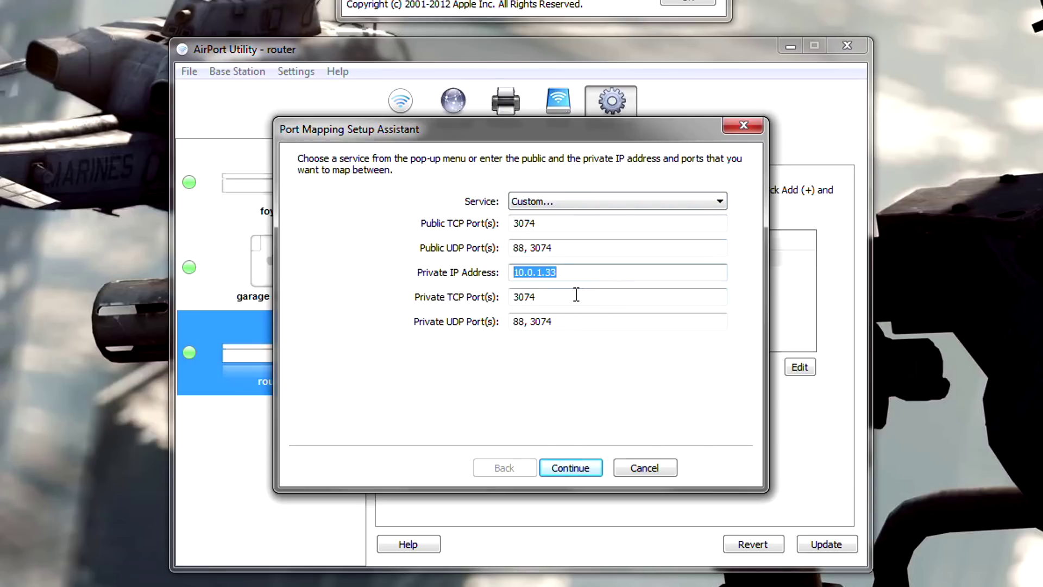
key("Tab")
key("Tab")
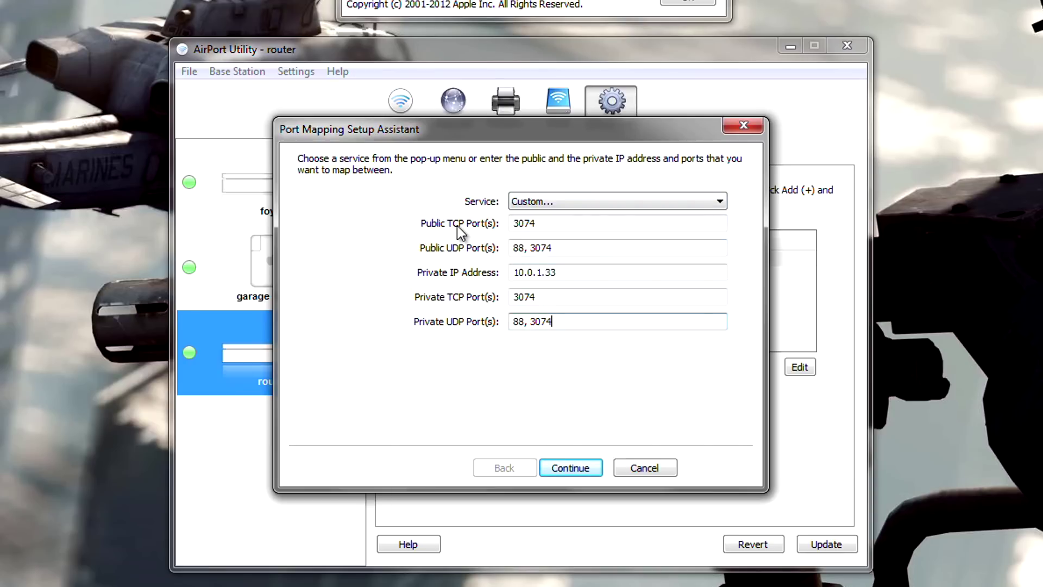
left_click(535, 223)
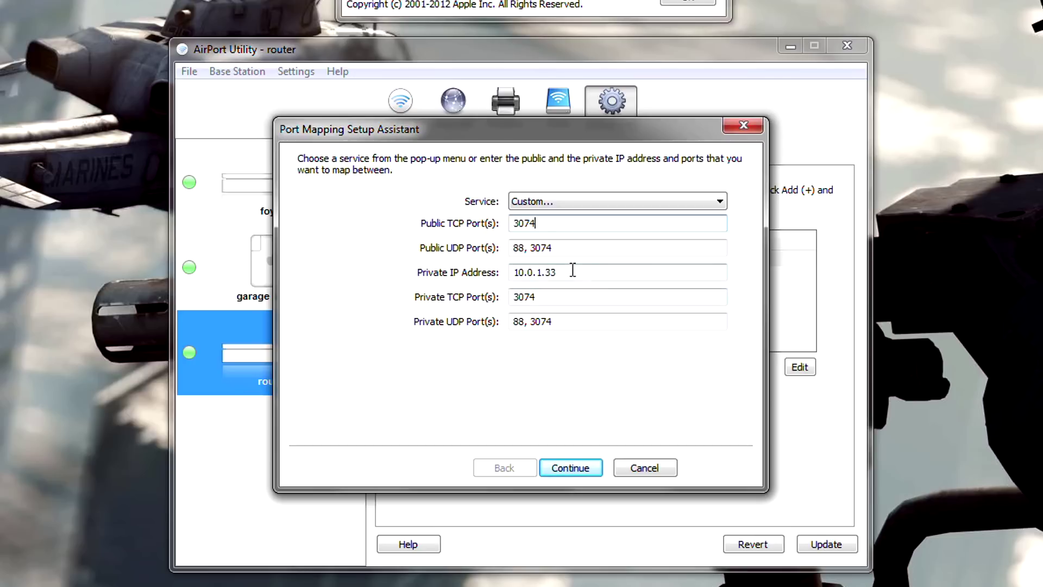
left_click_drag(572, 271, 427, 273)
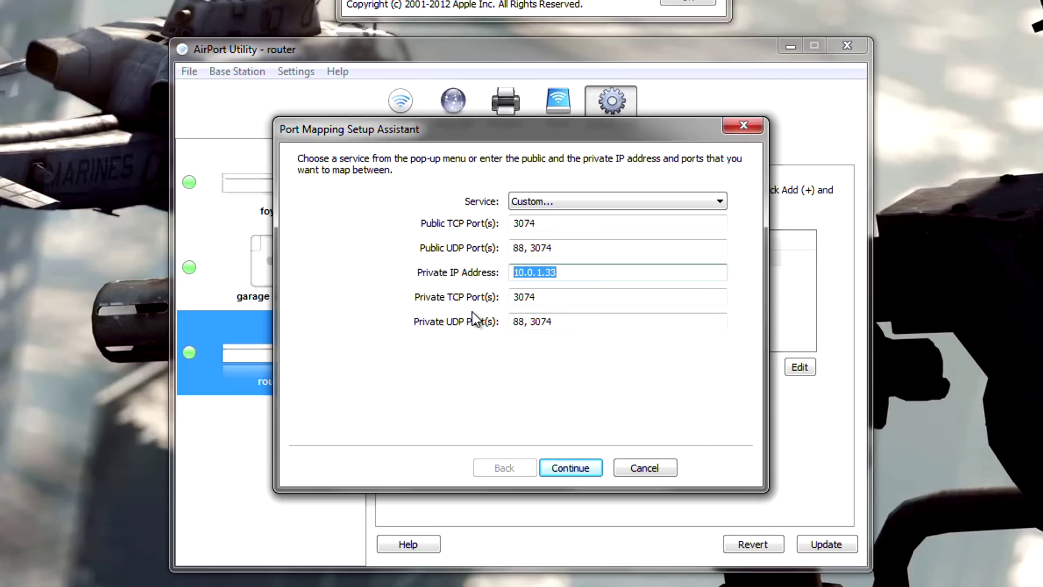
double_click(554, 295)
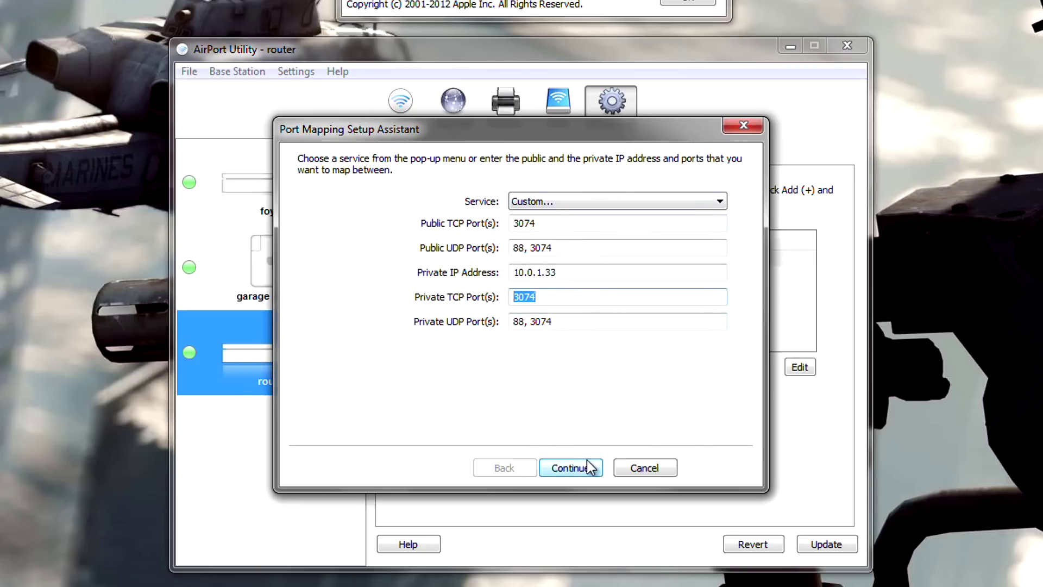
left_click(644, 319)
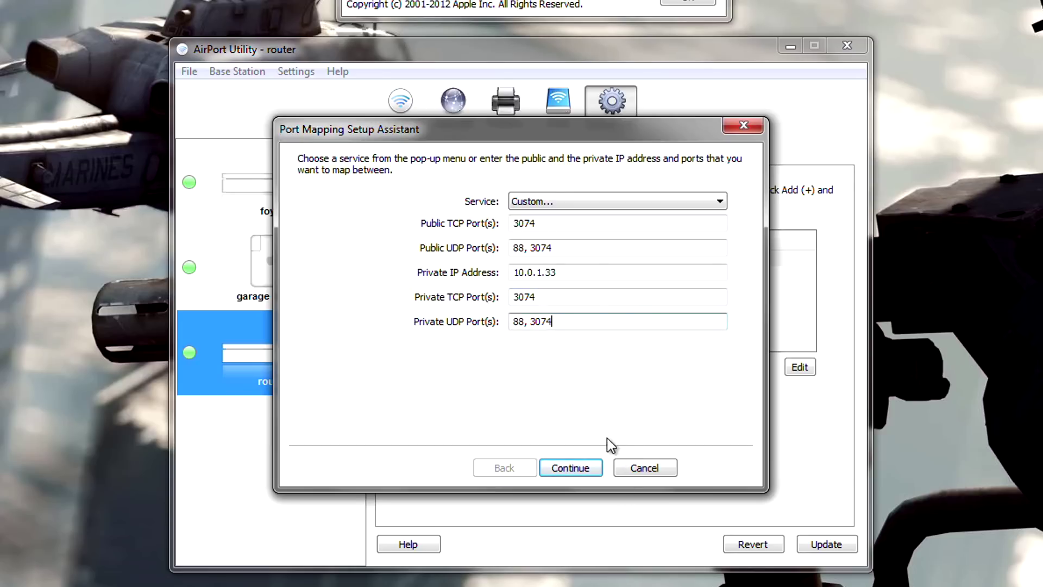
left_click(568, 469)
Confirm the description 'Xbox 360' and finish the Port Mapping Setup Assistant with Done
left_click_drag(565, 193, 441, 188)
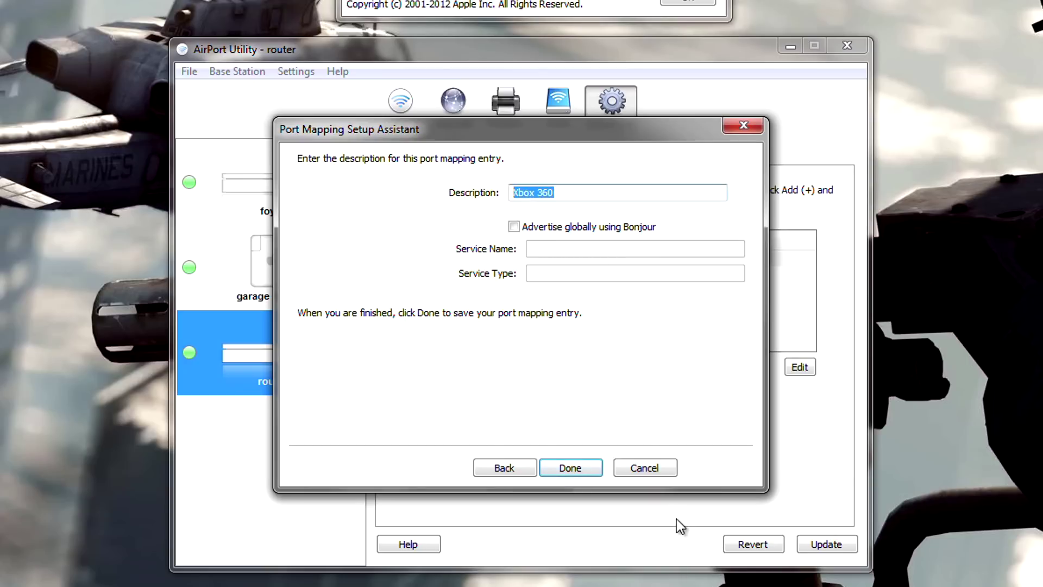
left_click(578, 469)
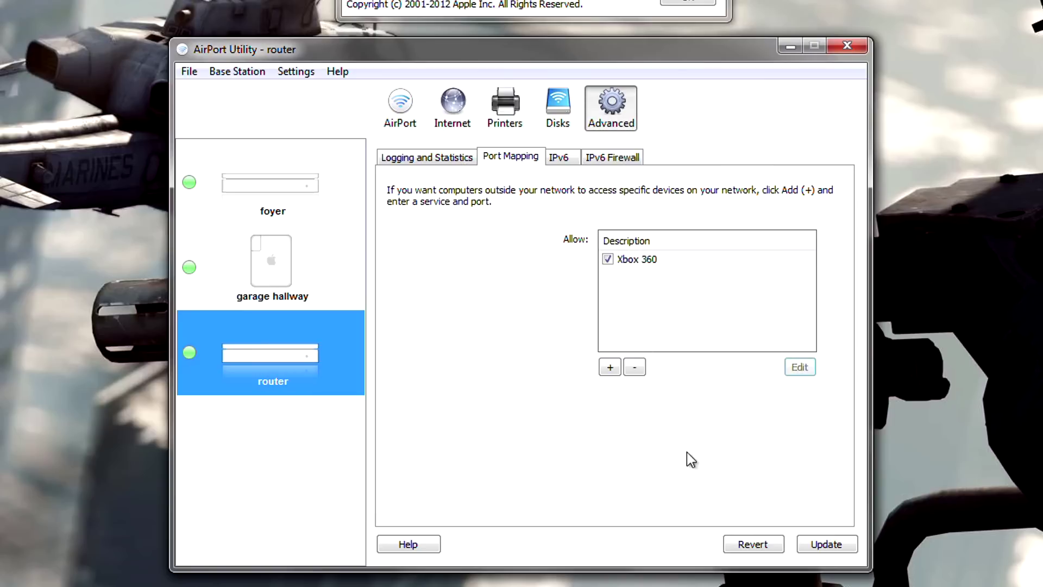